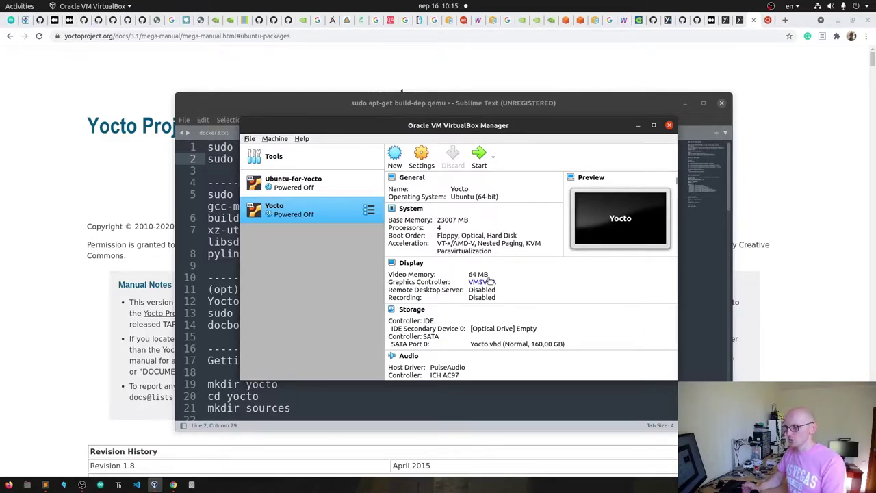
Step: Switch to Chrome and review the Yocto Mega-Manual's sections on compatible Linux distributions, build host packages and cloning Poky, then return to VirtualBox
click(107, 235)
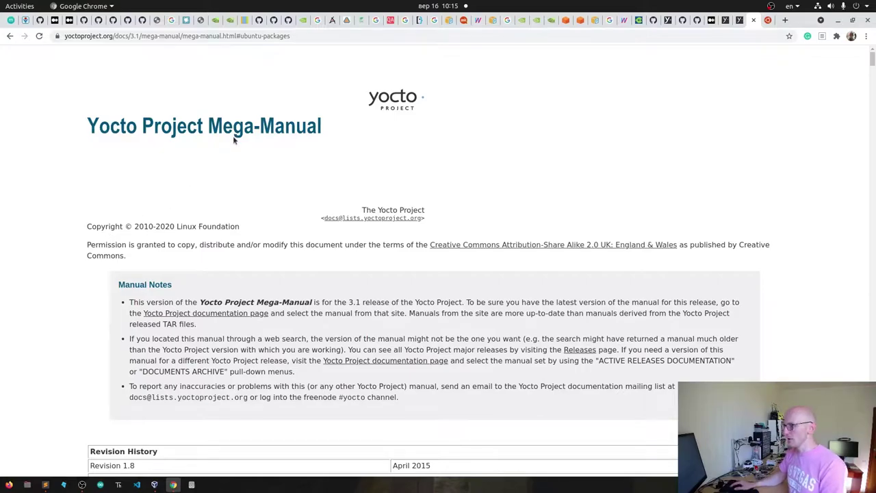
scroll(529, 260, down, 1)
scroll(529, 260, down, 12)
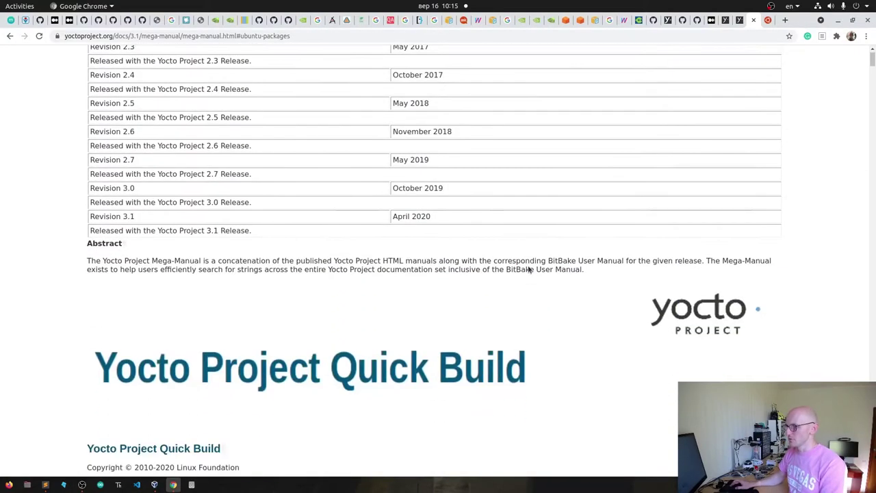
scroll(528, 268, down, 15)
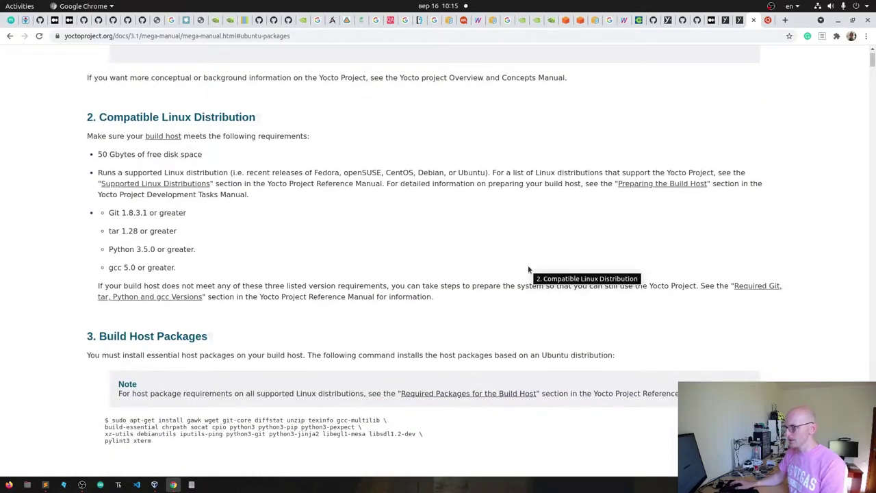
scroll(528, 269, down, 5)
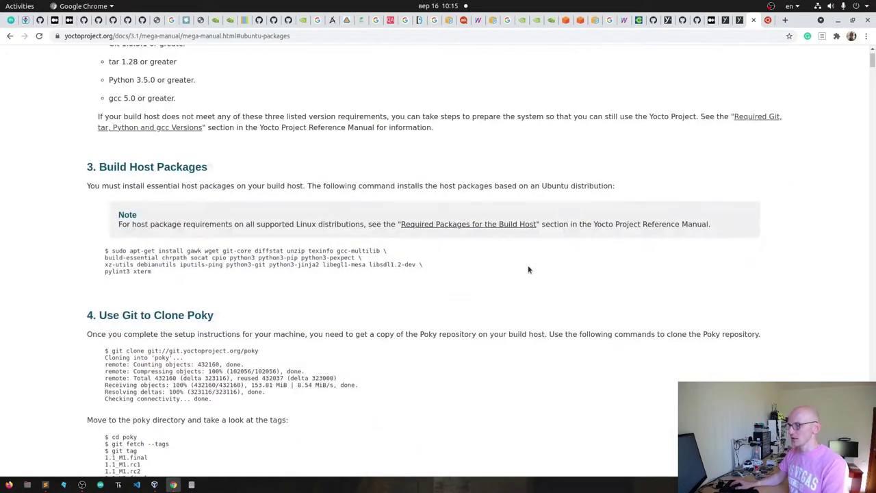
scroll(528, 268, down, 5)
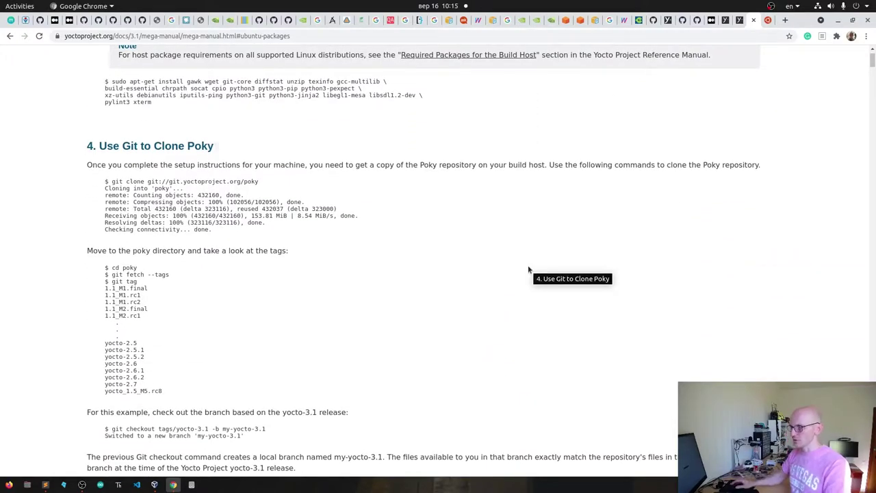
scroll(501, 261, up, 1)
scroll(501, 262, up, 20)
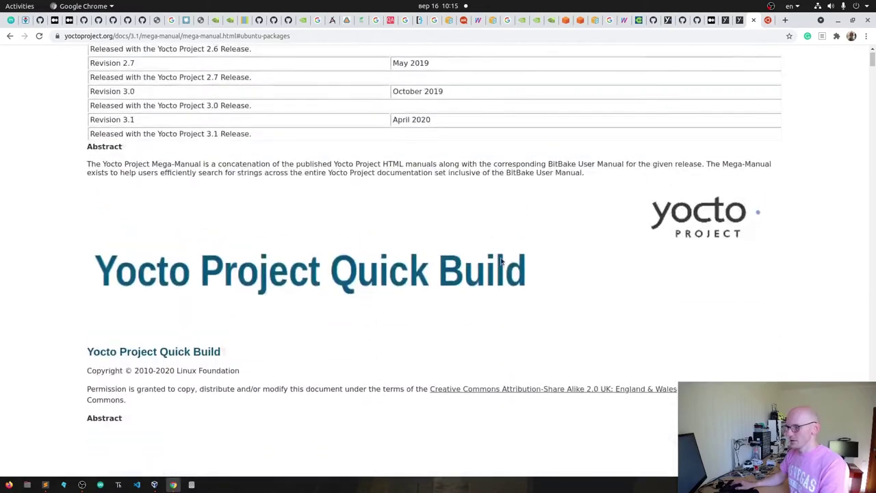
scroll(501, 262, up, 10)
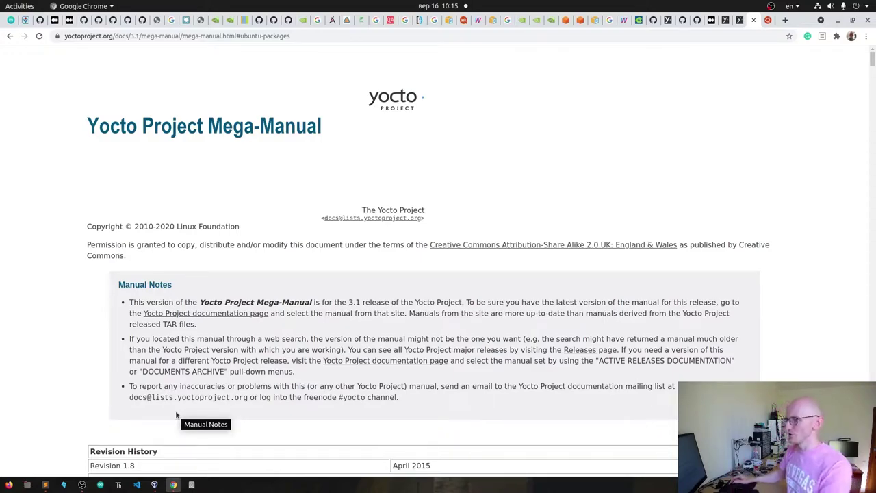
click(155, 486)
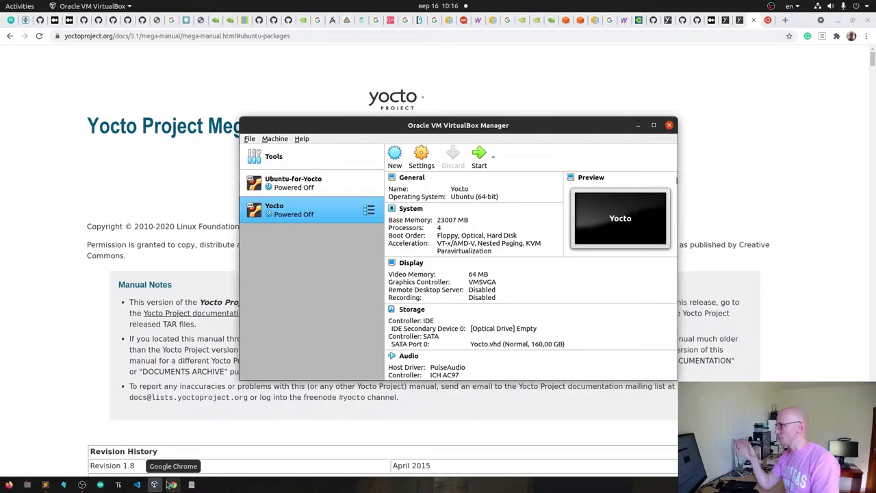
Step: Look through the meta-tensorflow demo README on GitHub in Chrome, covering its hardware list, face image collection and model retraining
click(653, 23)
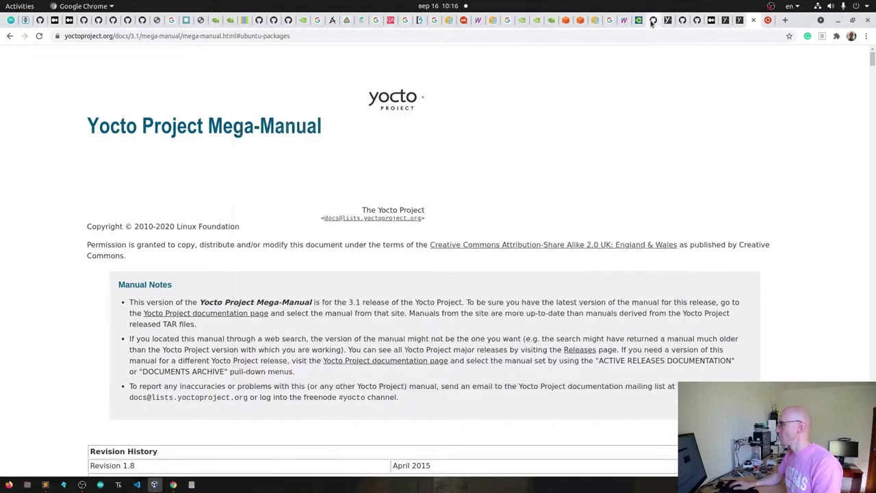
click(652, 22)
scroll(506, 299, down, 3)
scroll(508, 301, down, 5)
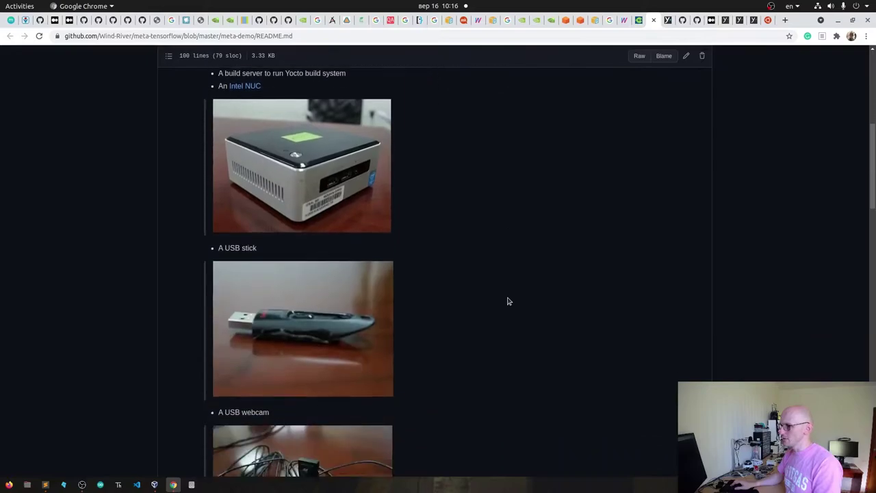
scroll(508, 301, down, 12)
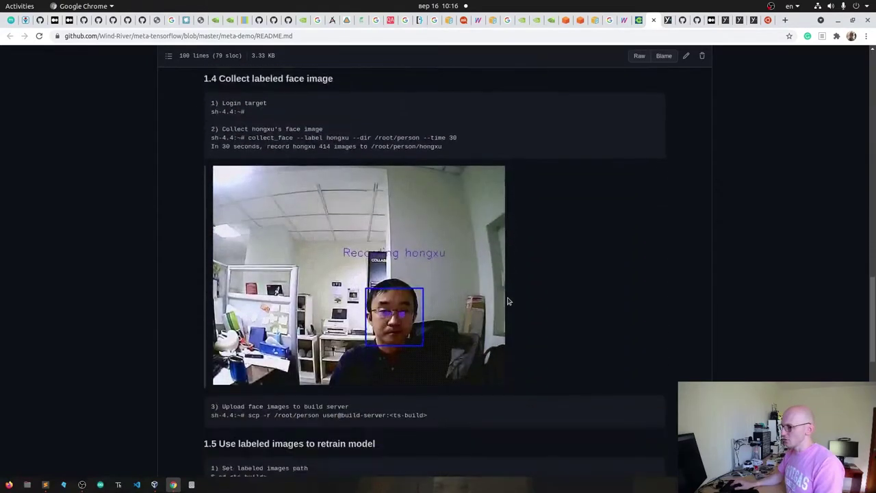
scroll(508, 301, down, 3)
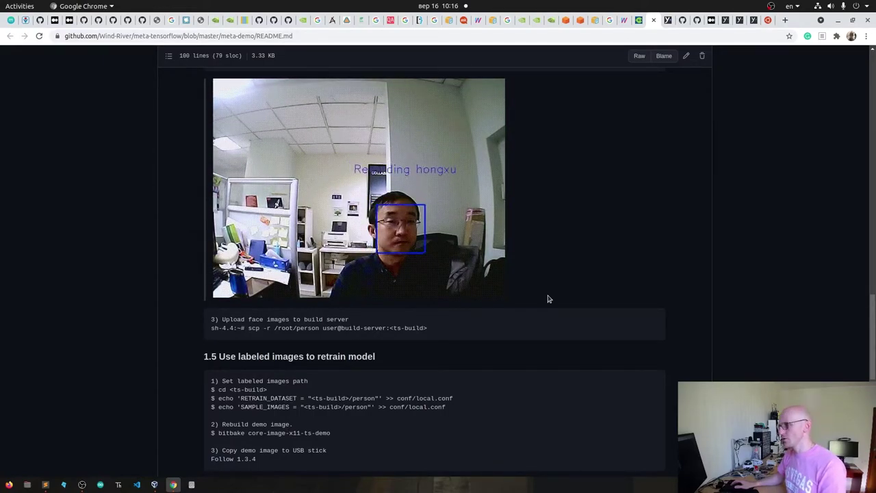
scroll(547, 300, up, 15)
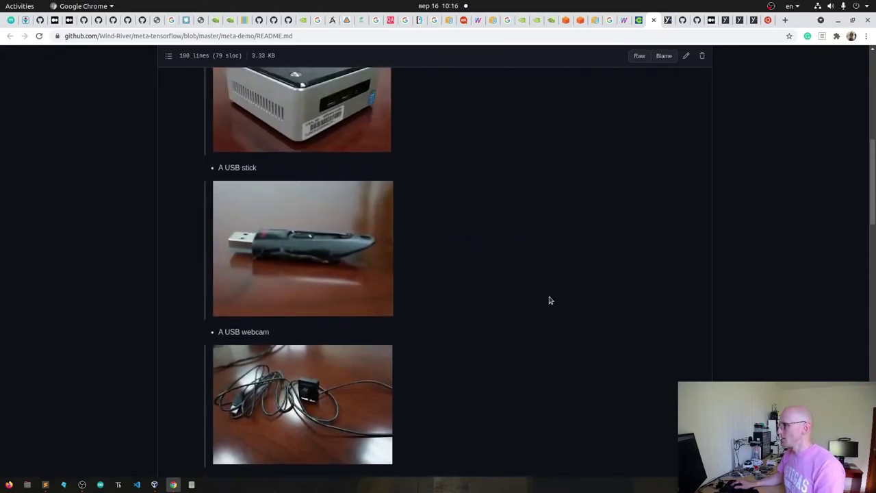
scroll(548, 300, up, 5)
Step: Switch to the VirtualBox Manager, minimize the Chrome and OBS windows, and move the manager window higher on the desktop
click(154, 485)
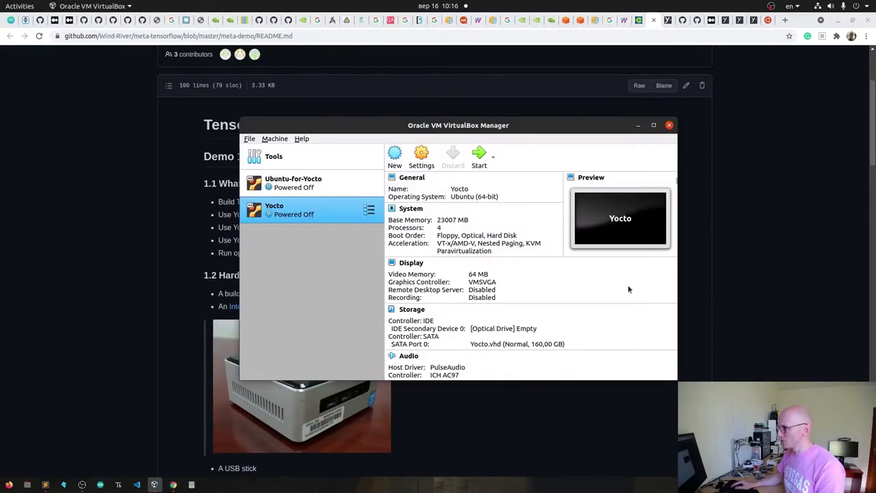
click(837, 21)
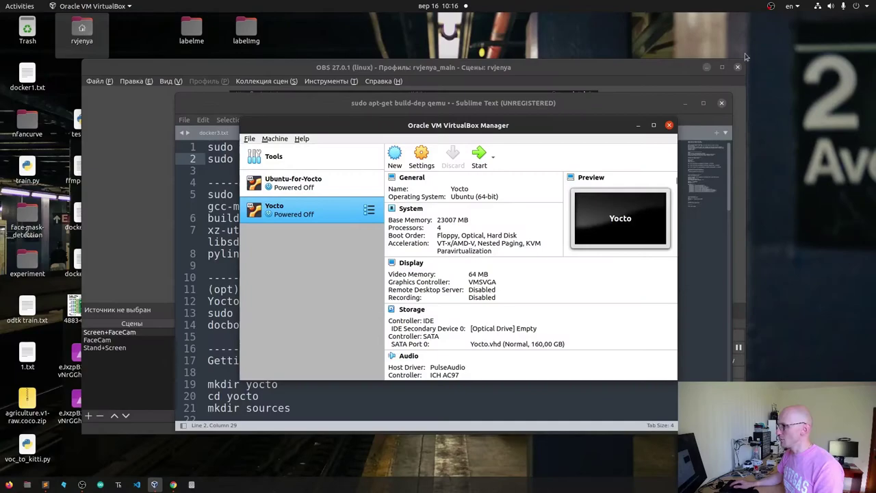
click(706, 68)
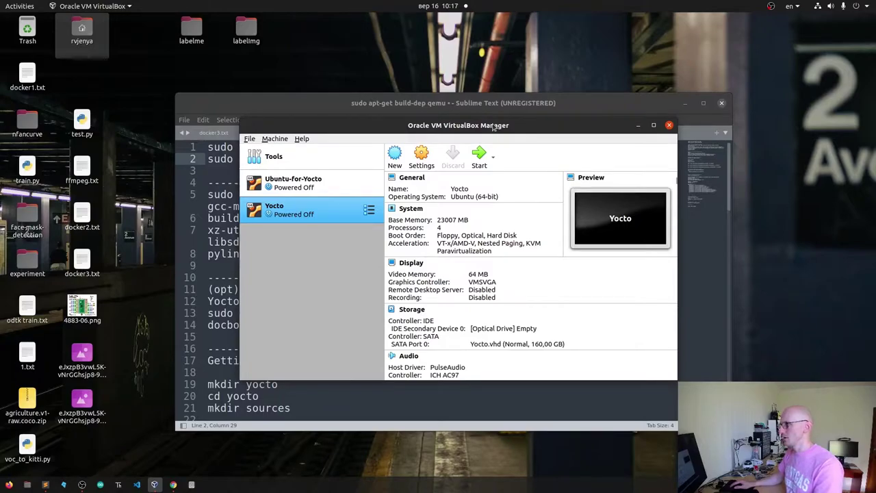
drag(492, 126, 498, 62)
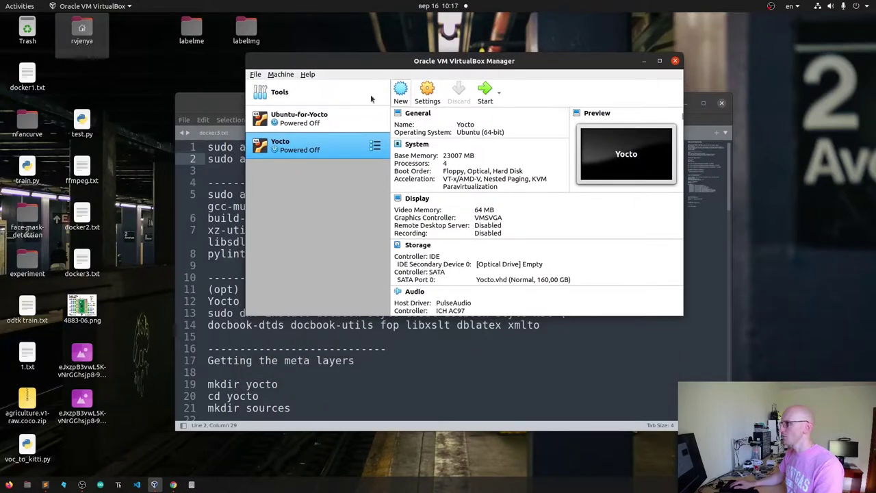
Step: Check which VirtualBox version is installed in the program's About information, and close it
click(309, 75)
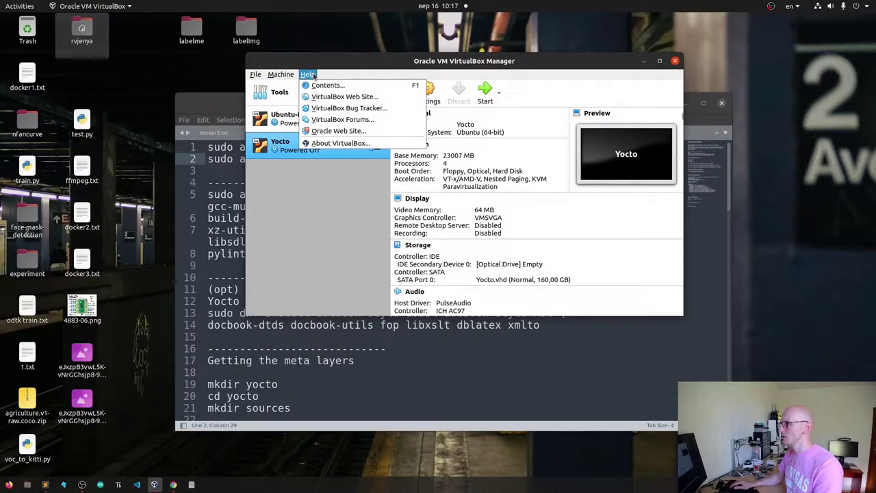
click(331, 143)
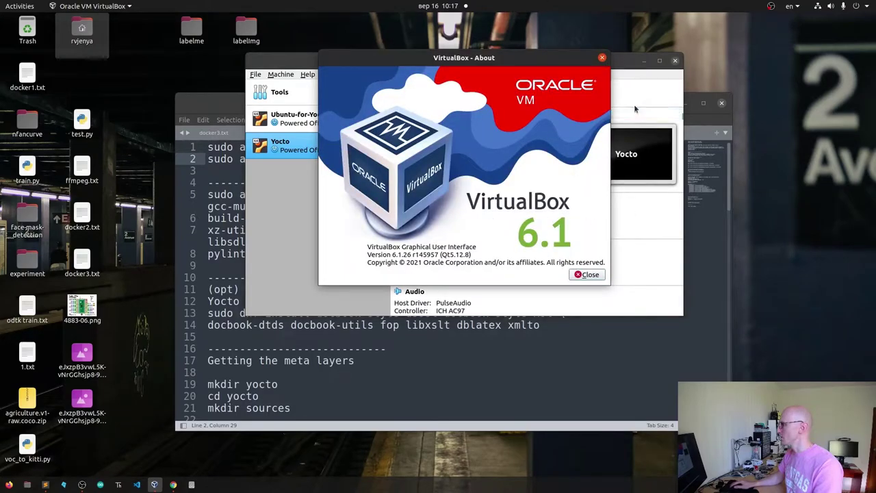
click(585, 274)
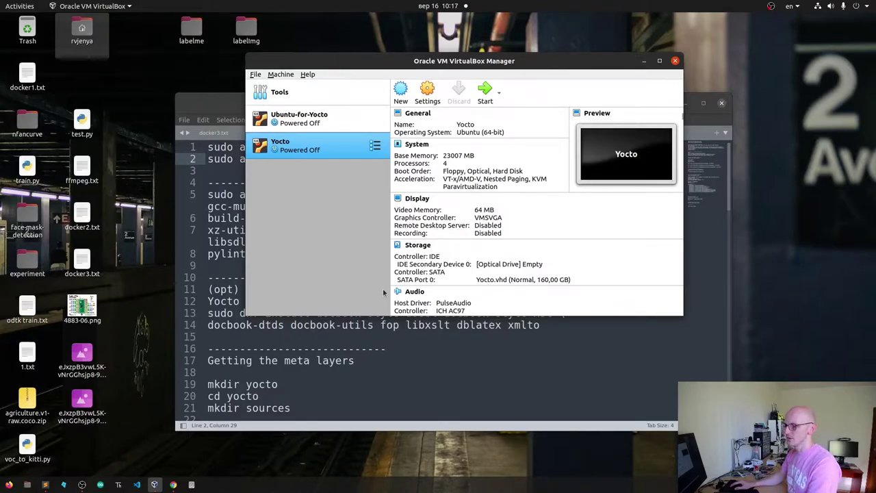
Step: Start a new virtual machine named youtube with type Linux and version Ubuntu (64-bit)
click(402, 89)
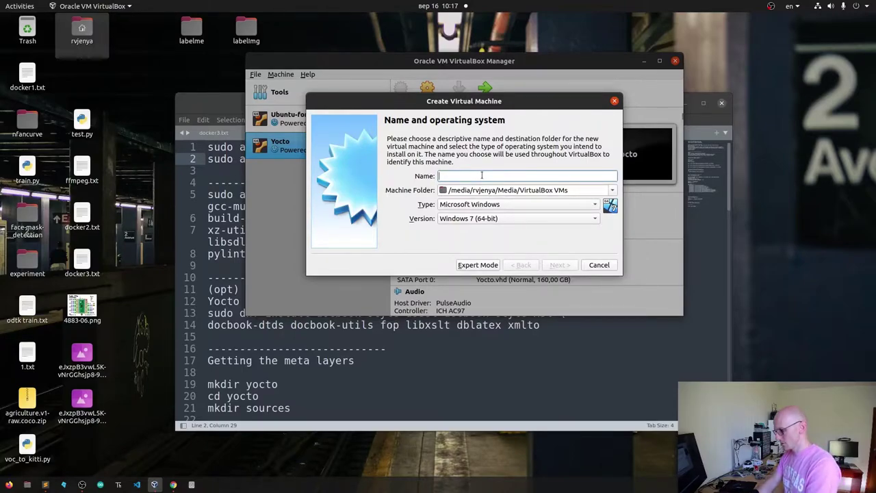
text(youtu)
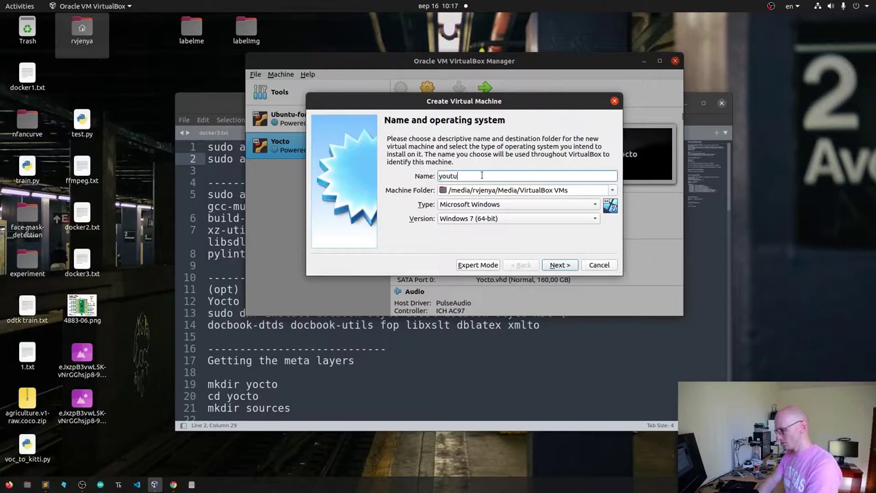
text(be)
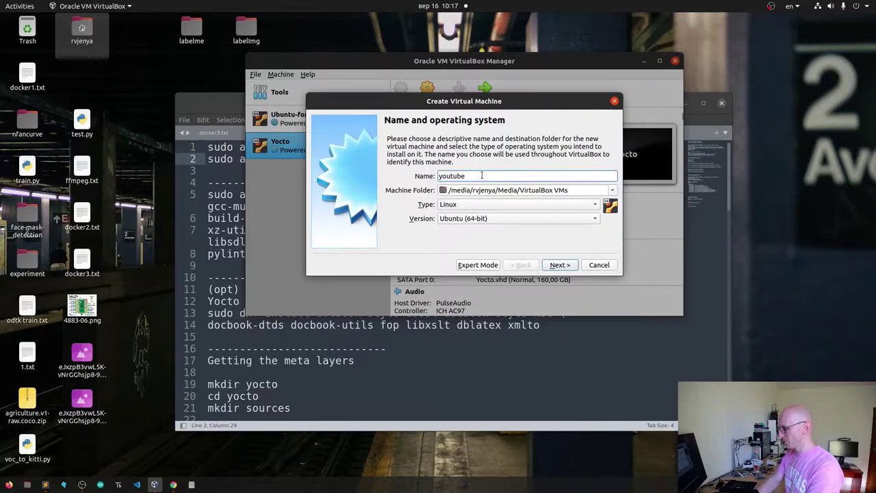
click(473, 205)
click(472, 206)
click(480, 219)
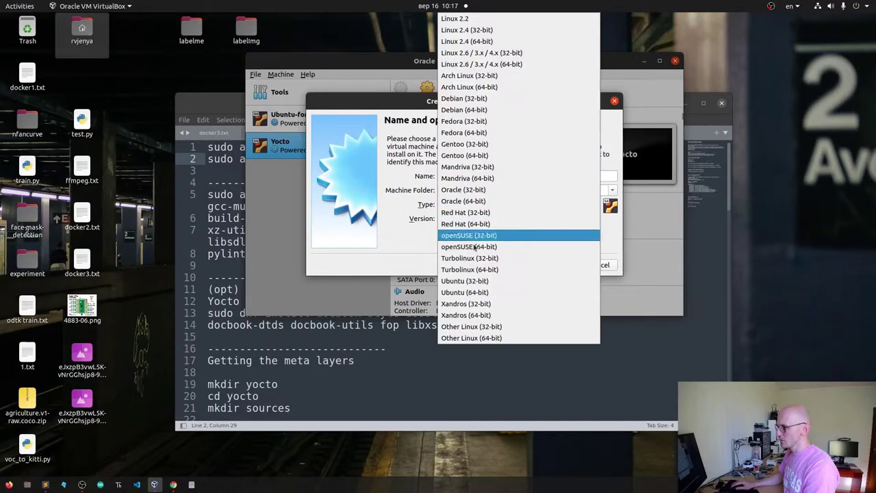
click(447, 292)
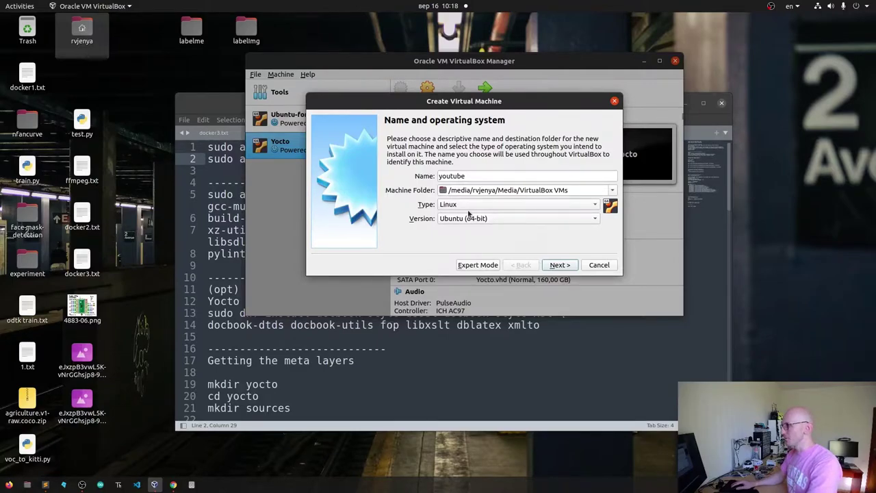
click(560, 266)
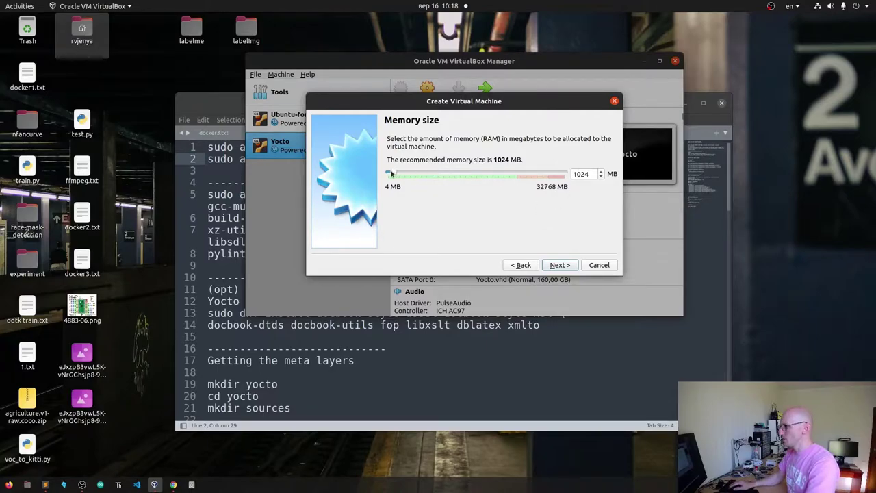
Step: Allocate 23346 MB of memory to the new virtual machine and choose to create a virtual hard disk now
drag(394, 173, 515, 178)
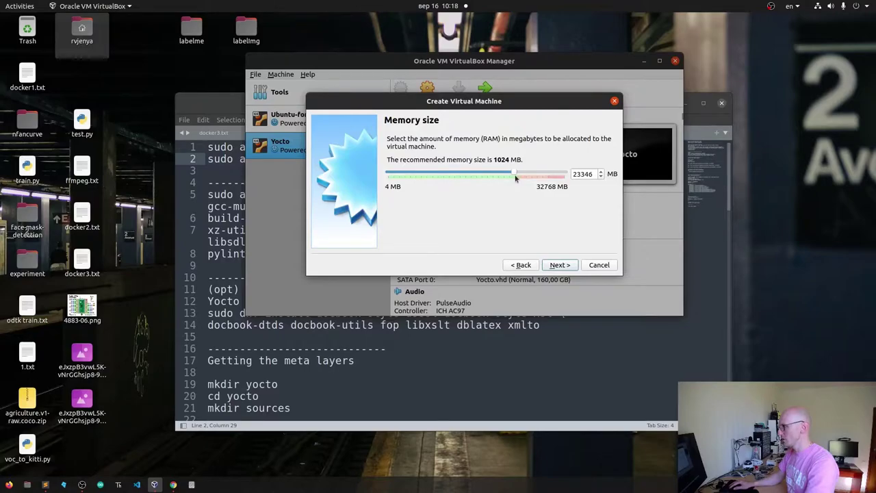
click(562, 268)
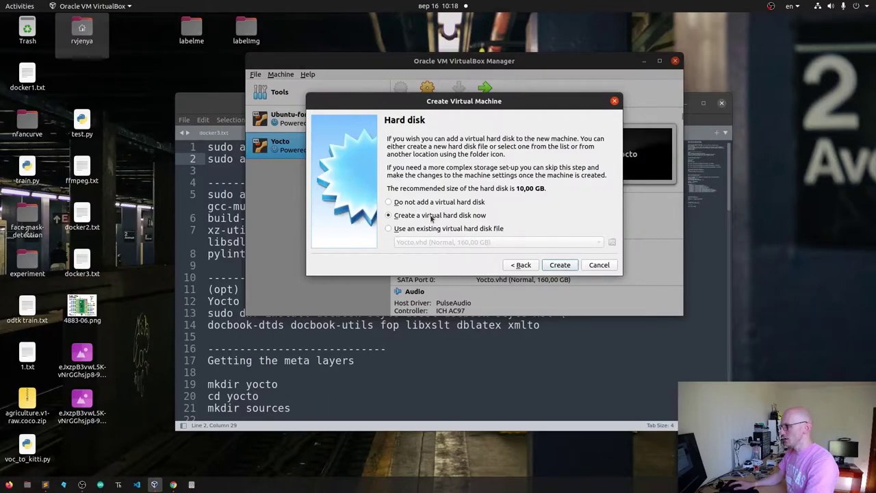
click(560, 265)
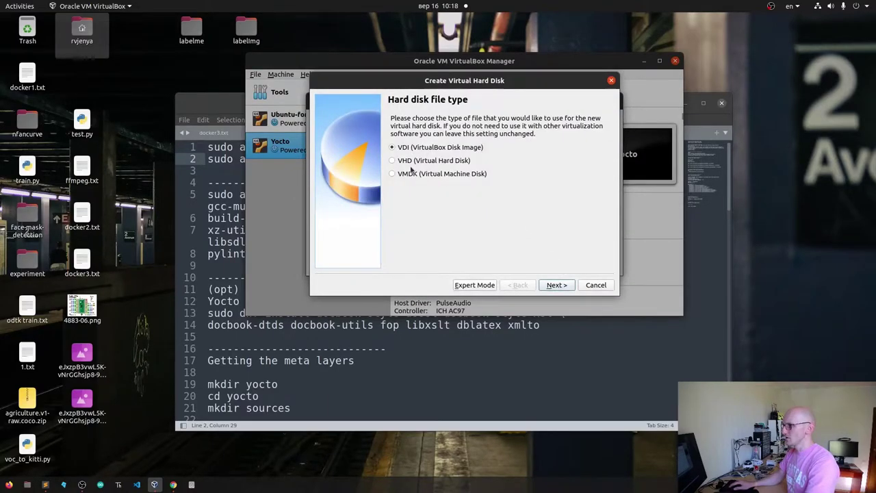
Step: Create the virtual hard disk as a dynamically allocated VHD (Virtual Hard Disk) file with a size of 256 GB
click(412, 161)
click(563, 287)
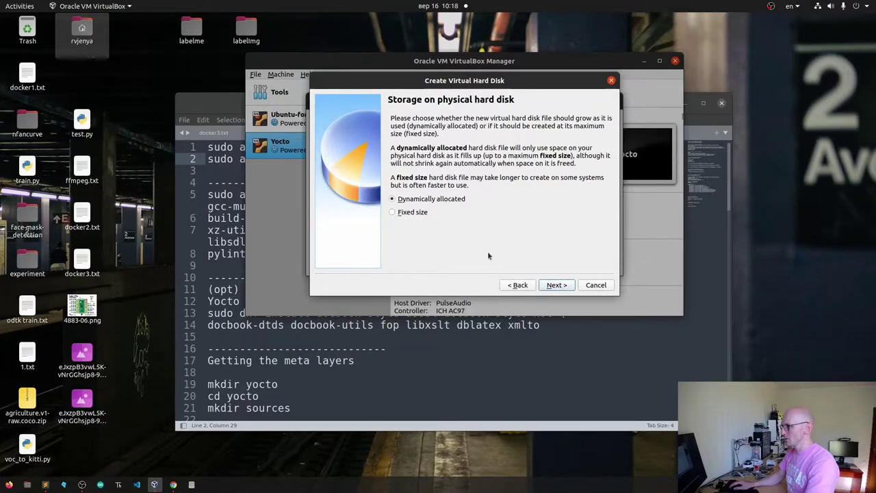
click(557, 286)
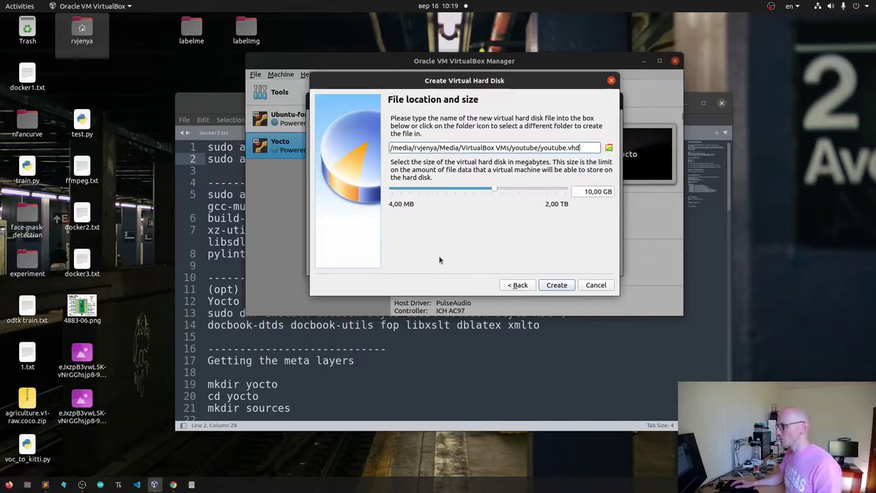
double_click(593, 192)
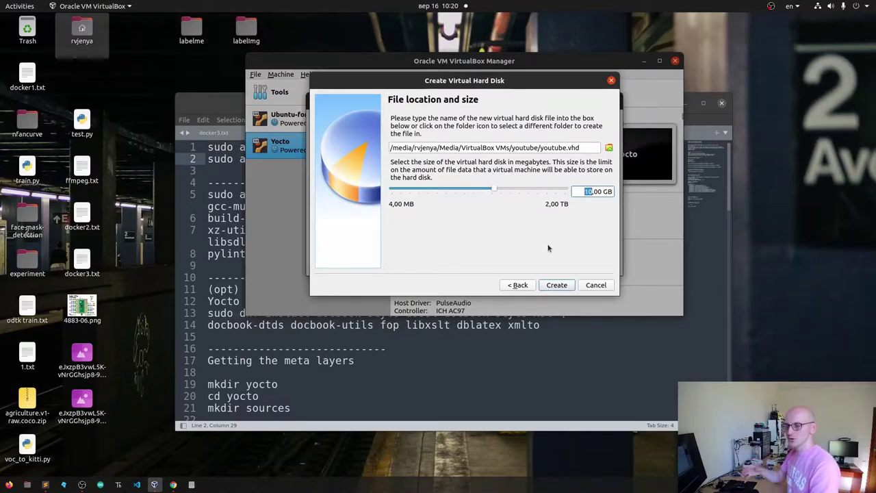
text(256)
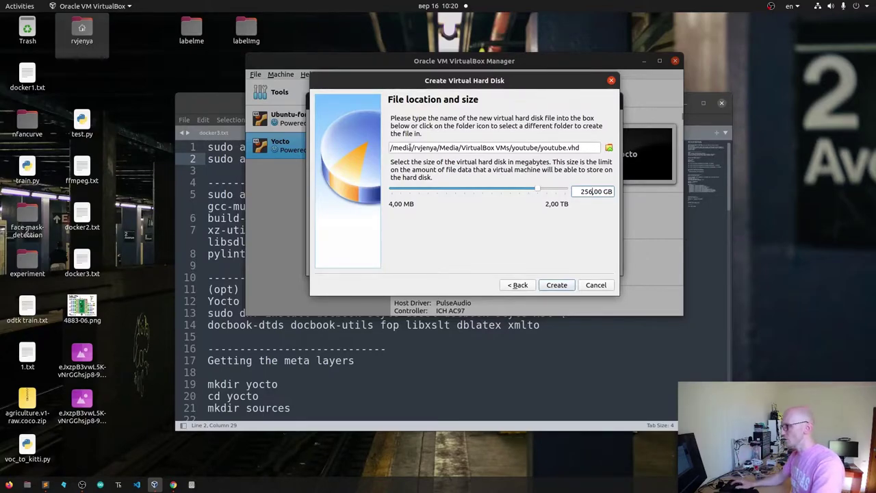
click(556, 288)
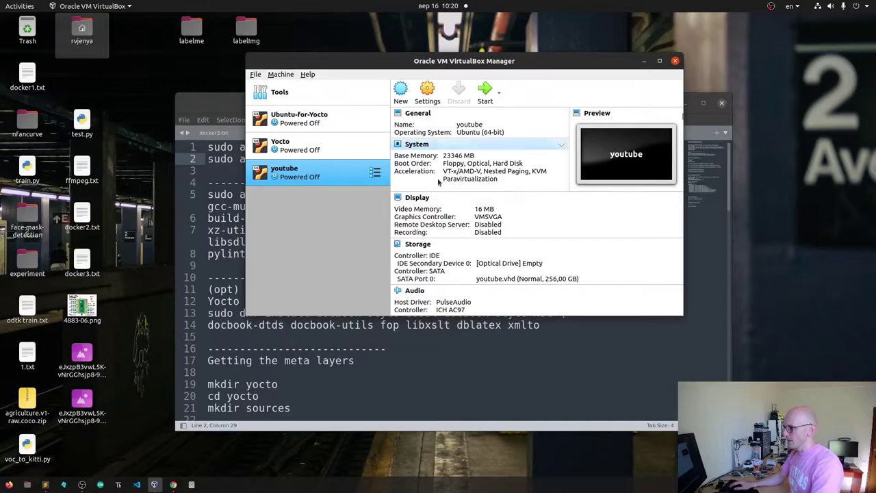
Step: Open the youtube machine's storage settings and select the empty optical drive of the IDE controller
click(427, 96)
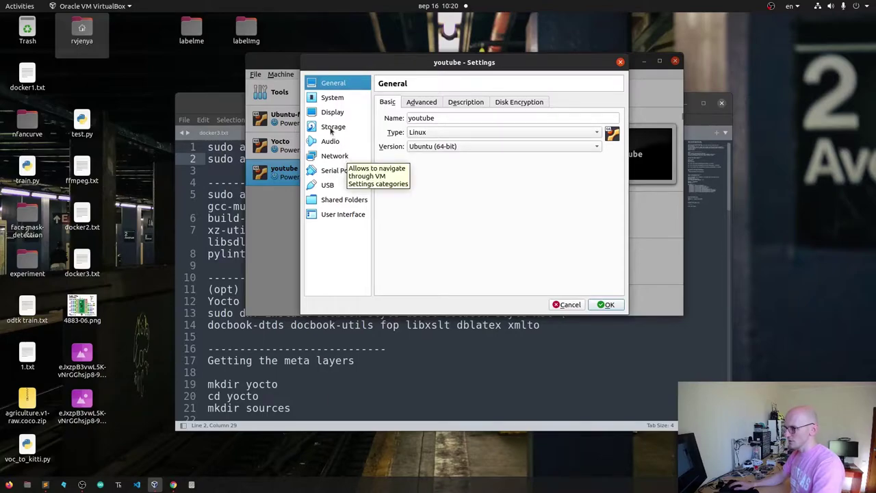
click(332, 130)
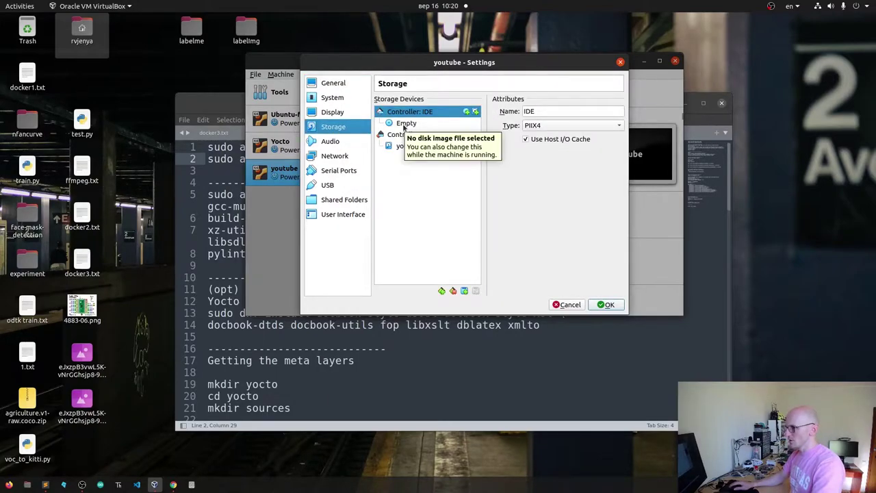
click(404, 125)
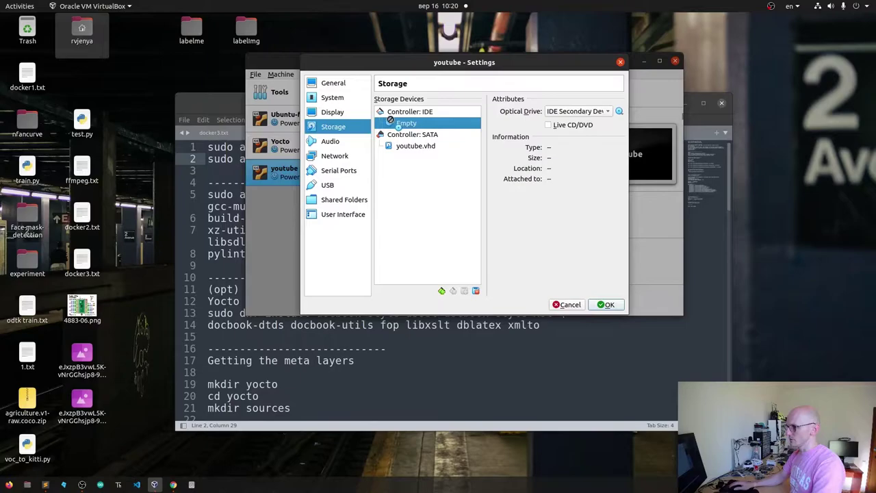
drag(398, 123, 397, 123)
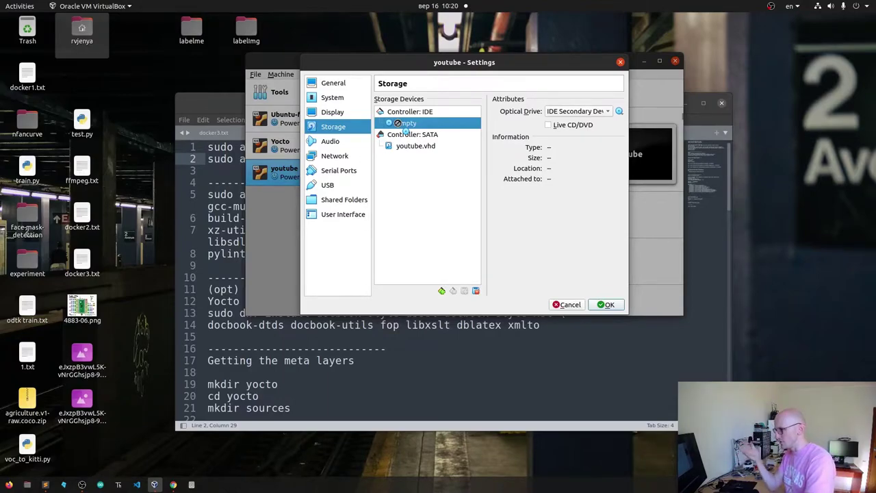
drag(398, 123, 398, 123)
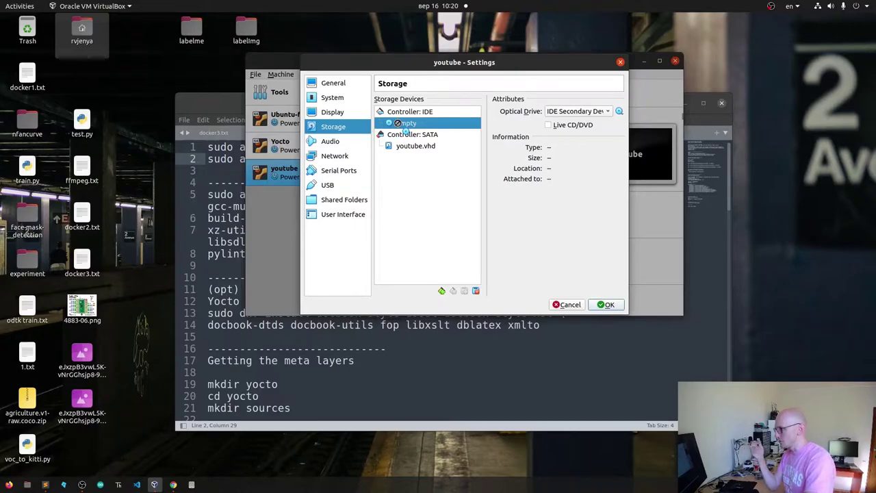
drag(397, 123, 397, 123)
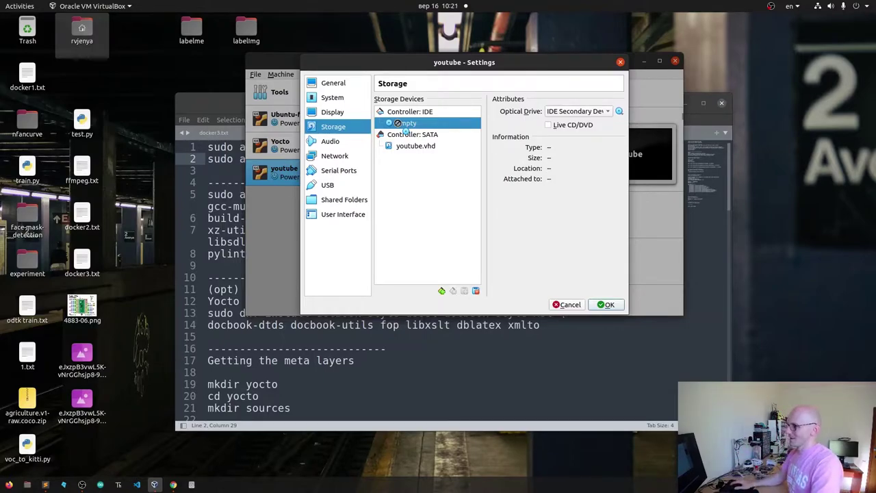
drag(398, 124, 534, 154)
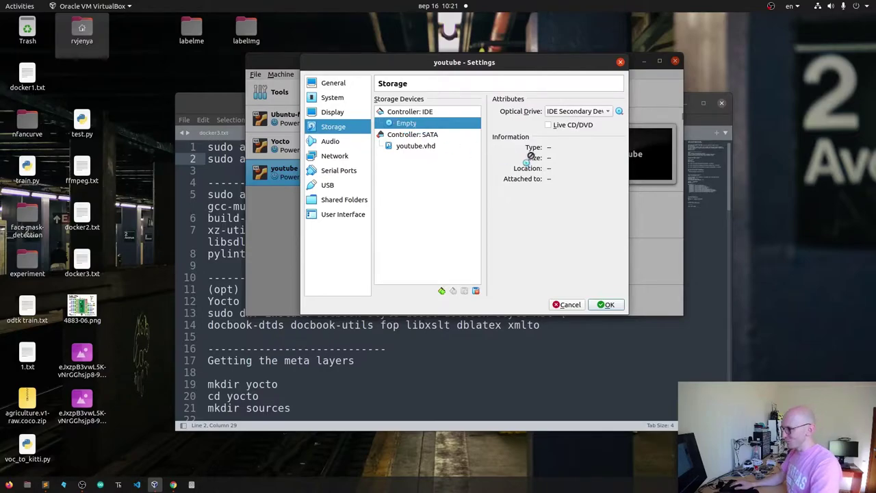
click(619, 112)
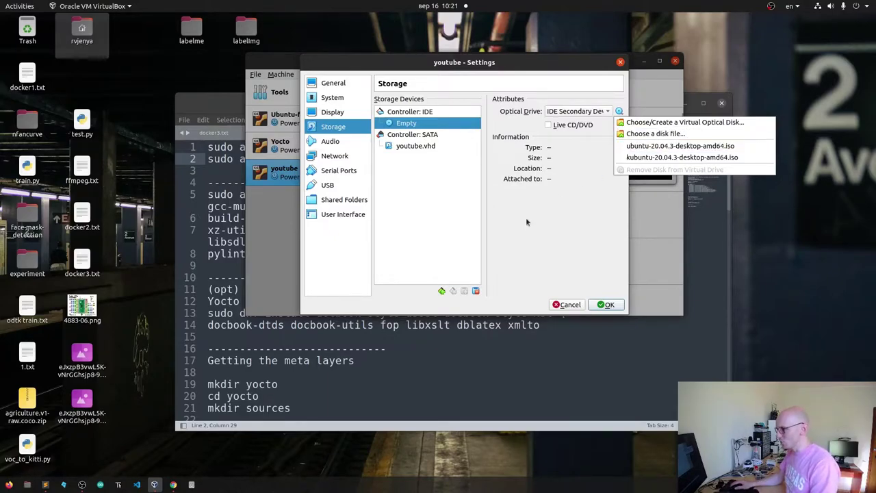
click(527, 247)
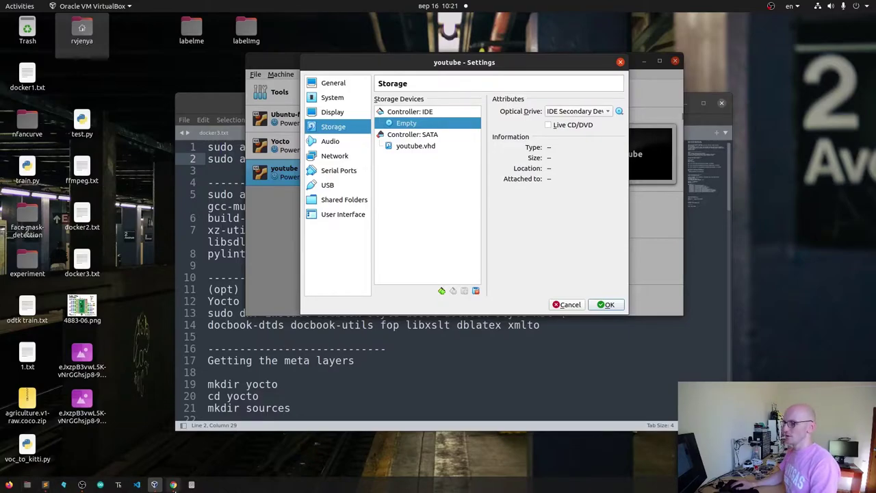
Step: Check the Ubuntu Desktop download page in Chrome and return to the virtual machine's settings
click(173, 484)
click(756, 20)
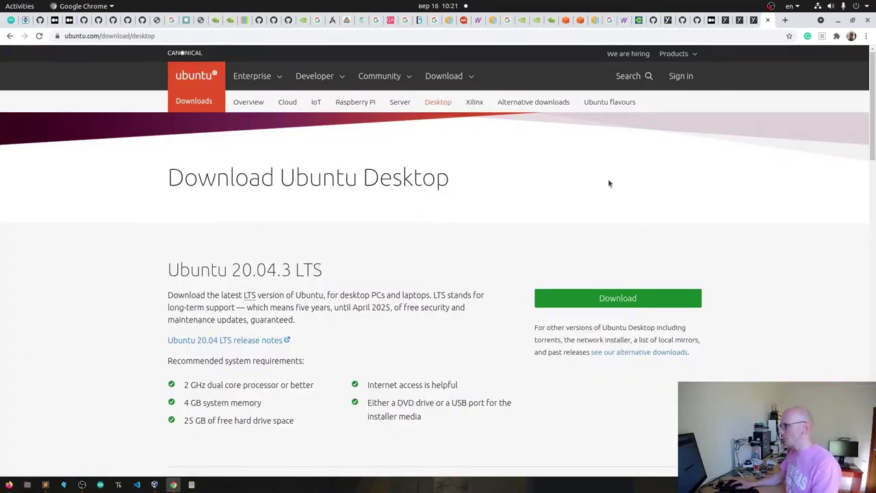
click(839, 20)
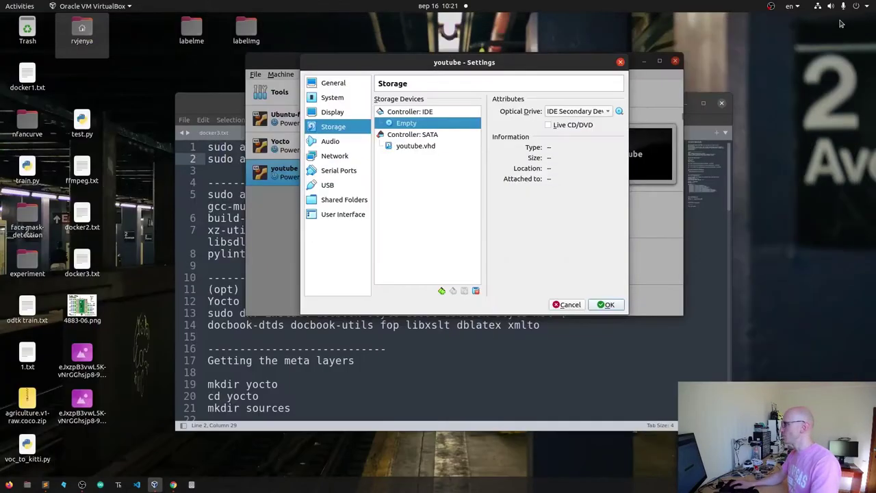
Step: Load ubuntu-20.04.3-desktop-amd64.iso into the virtual machine's optical drive
click(617, 113)
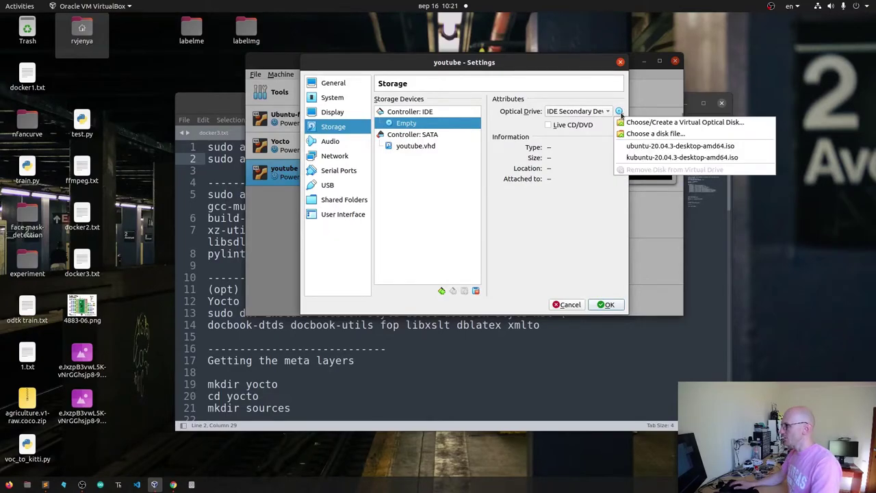
click(651, 146)
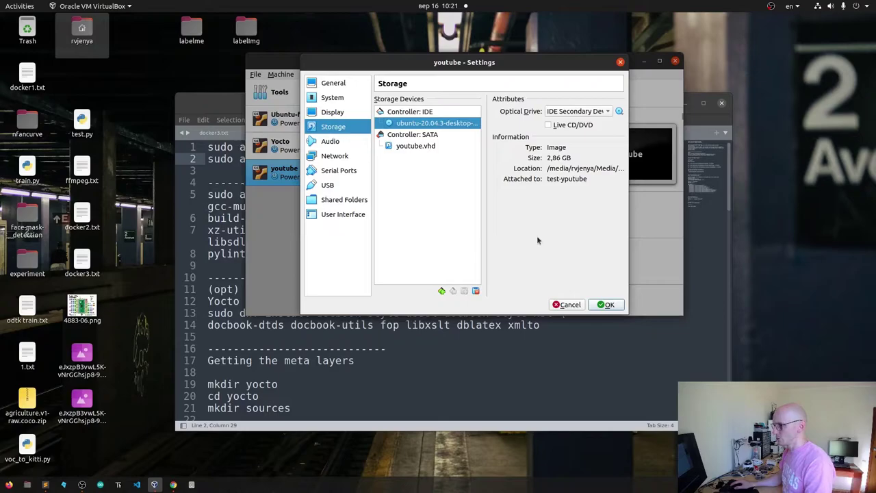
Step: Set the virtual machine's processor count to 4 in its system settings
click(329, 86)
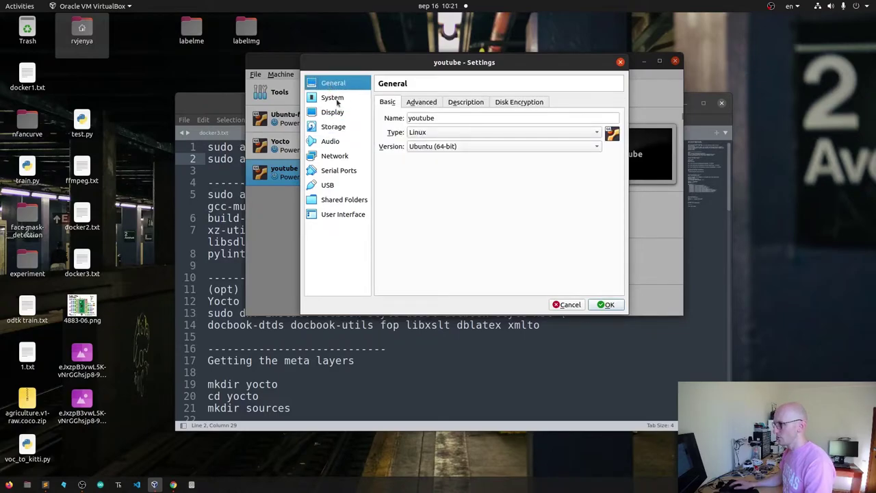
click(335, 100)
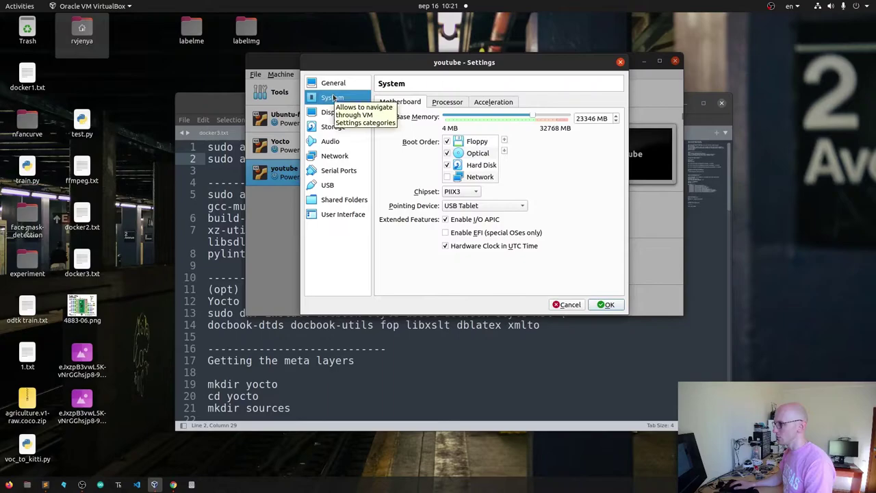
click(447, 103)
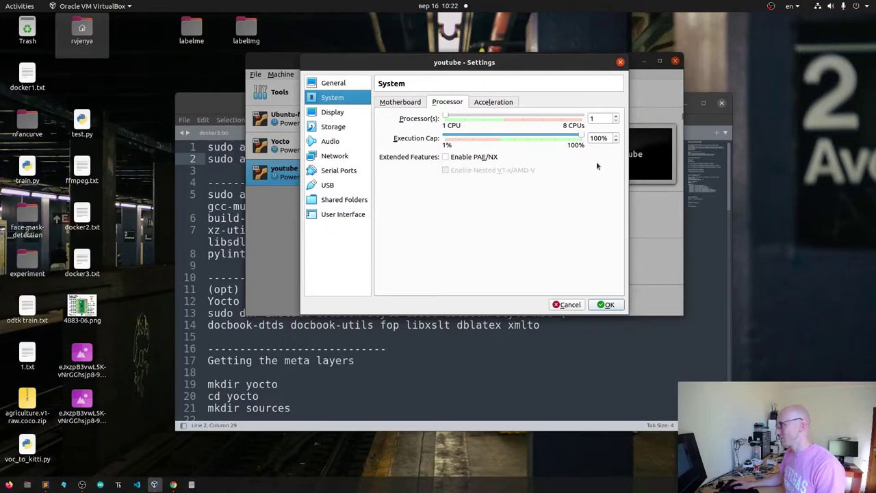
drag(598, 117, 580, 124)
text(4)
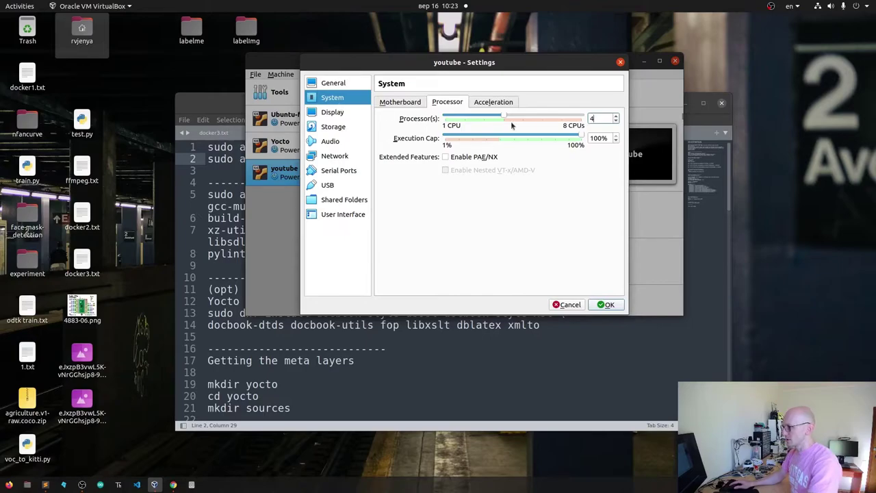
Step: Attach network Adapter 1 to Bridged Adapter, check the USB settings, and save the virtual machine's configuration
click(342, 131)
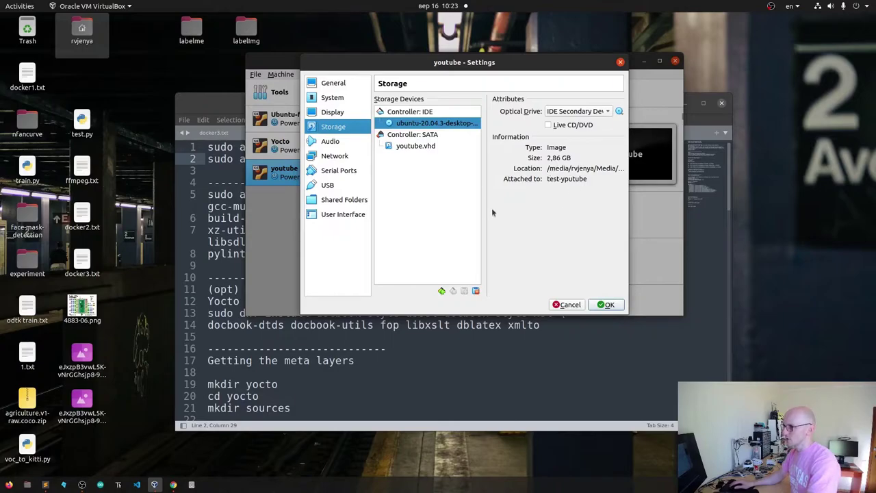
click(346, 159)
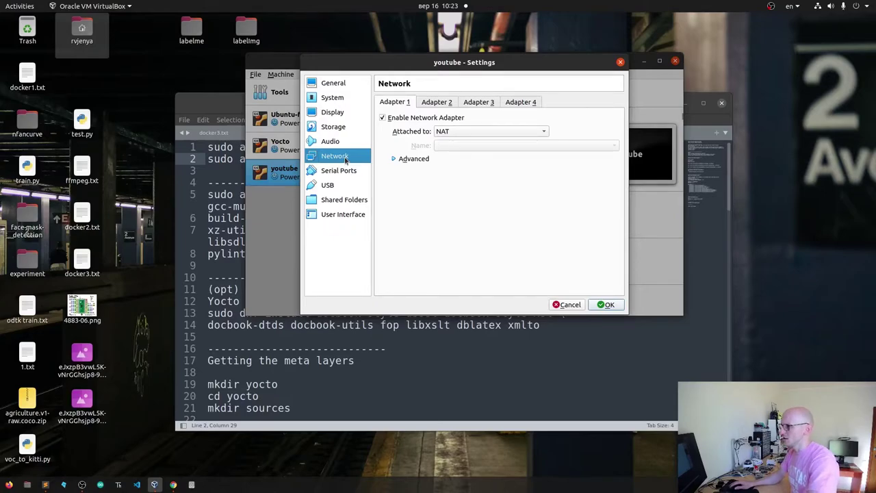
click(497, 128)
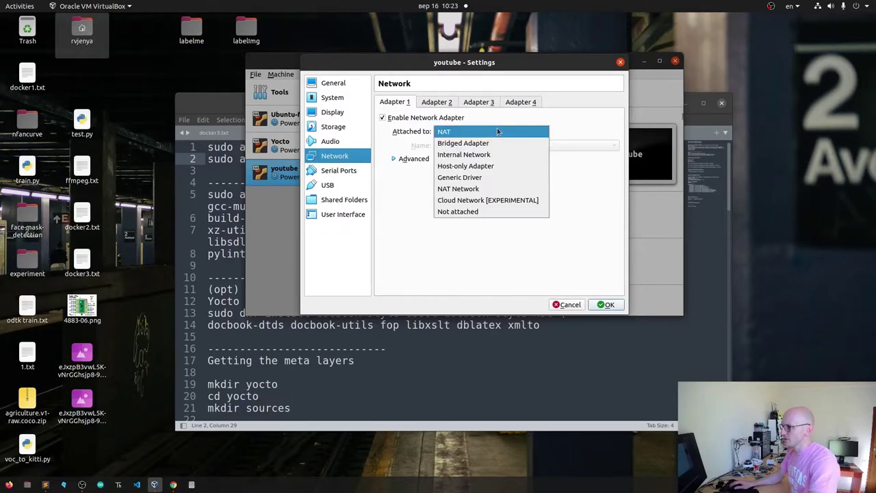
click(501, 144)
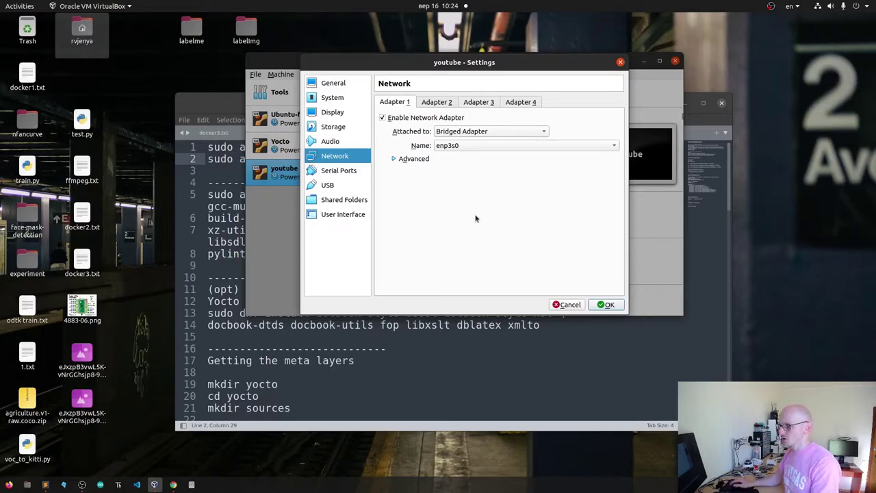
click(347, 187)
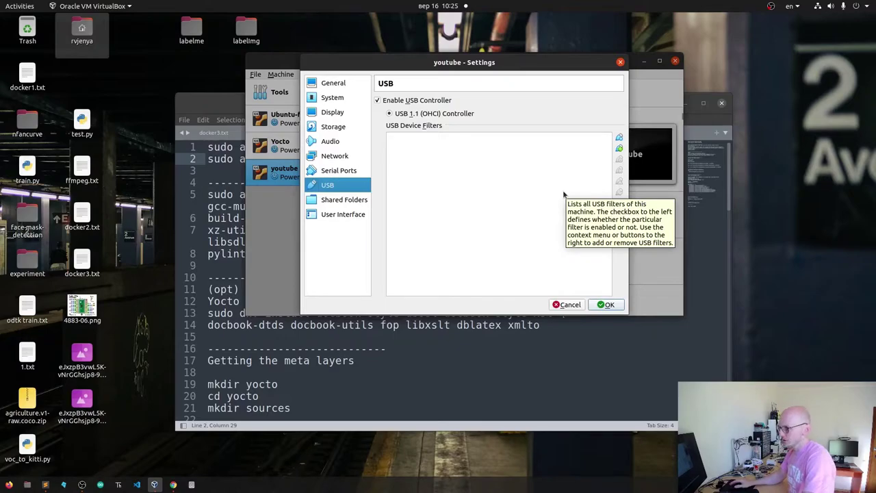
click(619, 305)
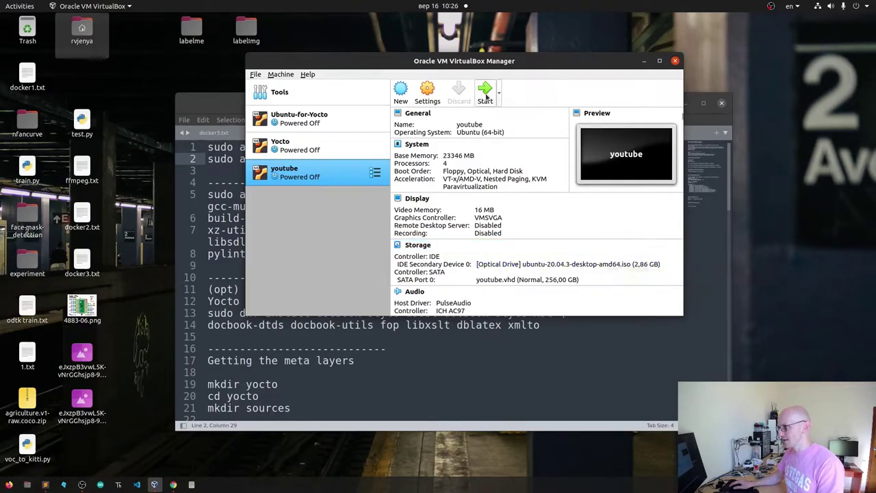
Step: Start the youtube virtual machine and choose to install Ubuntu in the installer's welcome window
click(489, 96)
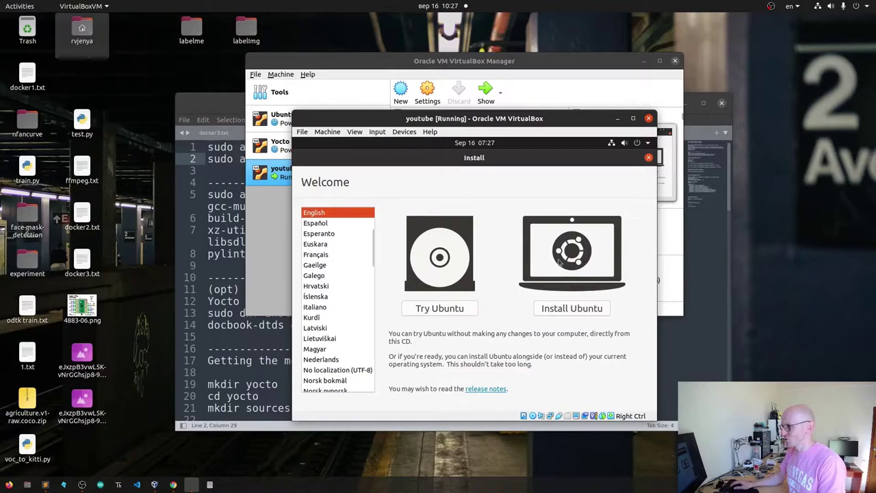
click(644, 61)
click(694, 106)
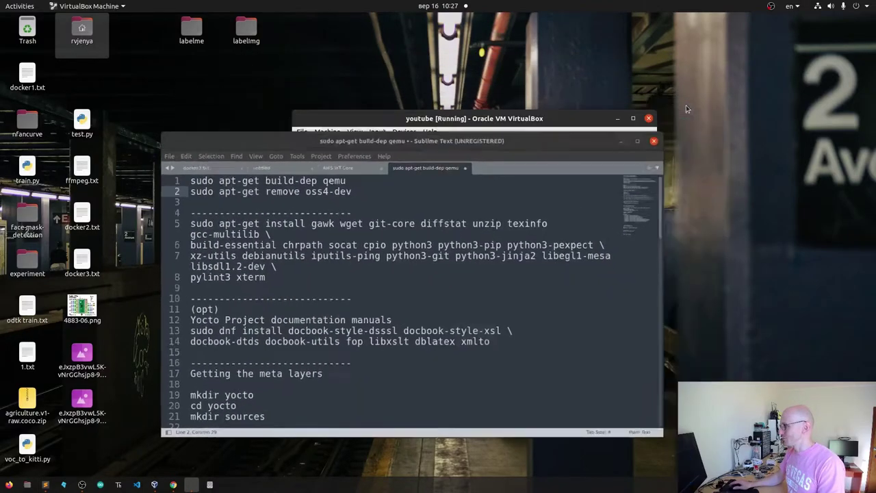
click(686, 105)
drag(488, 118, 456, 86)
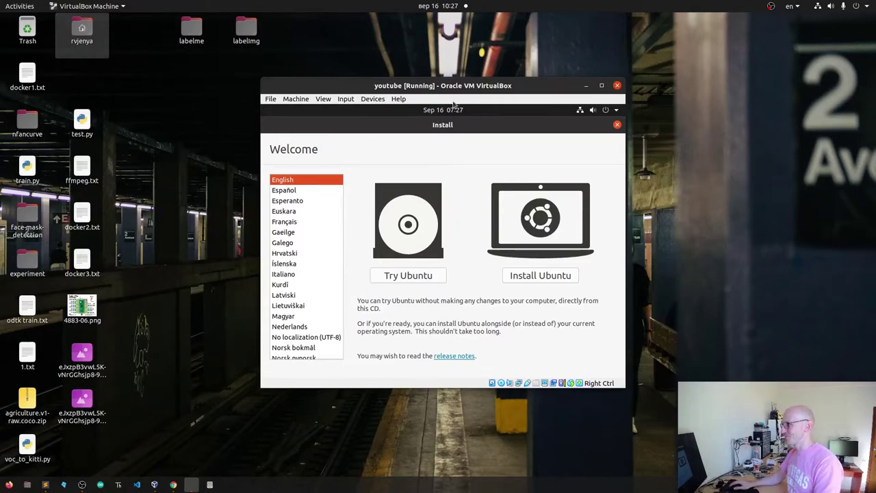
drag(453, 87, 393, 42)
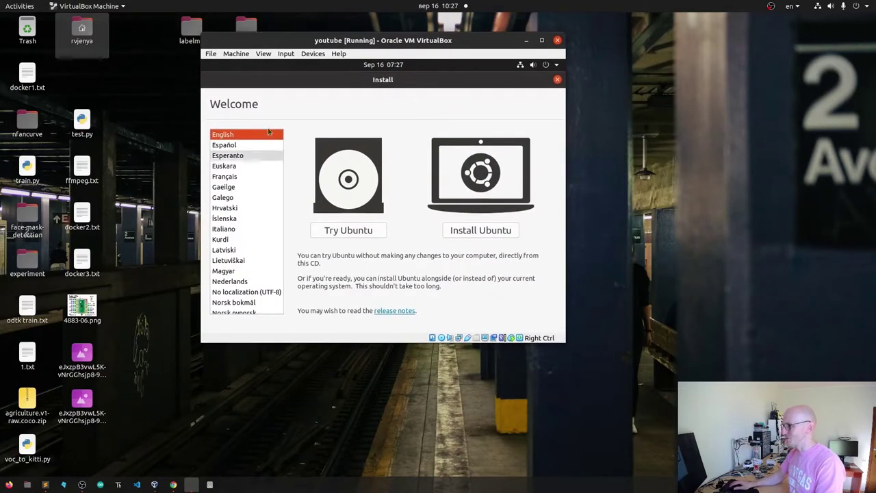
click(484, 235)
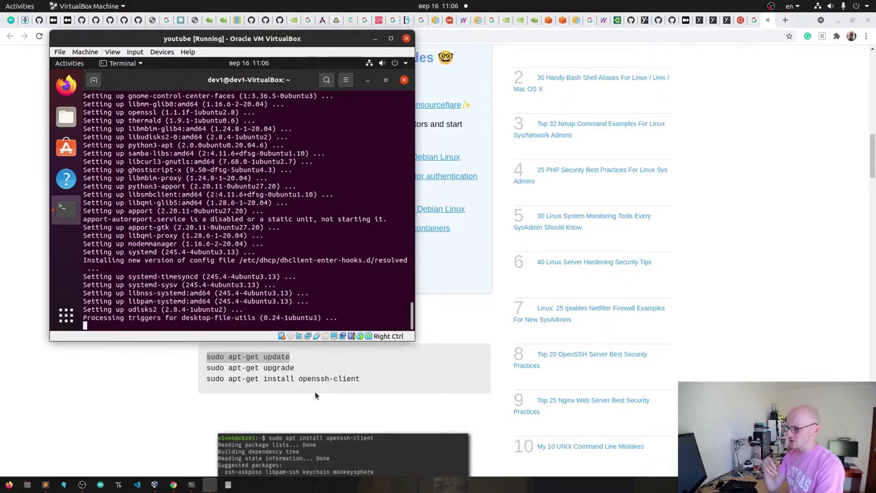
Step: Lower the host's sound output volume and toggle the virtual machine's audio output
click(830, 7)
drag(800, 34, 774, 34)
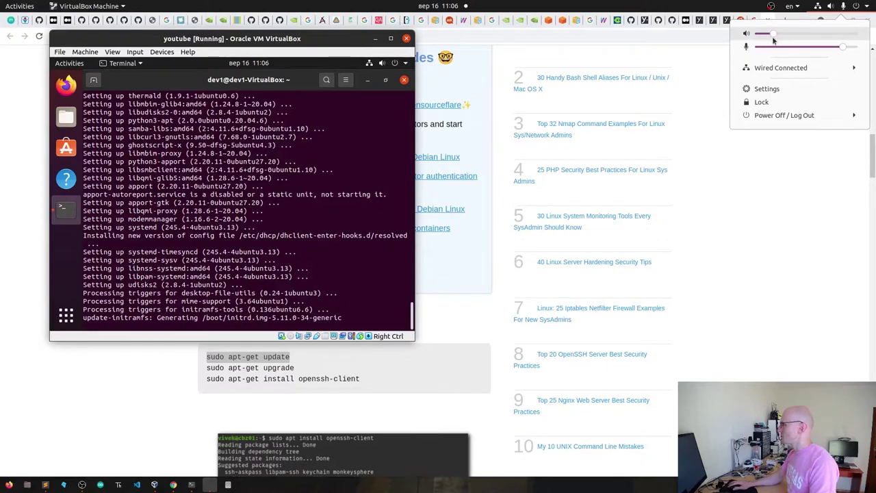
key(Escape)
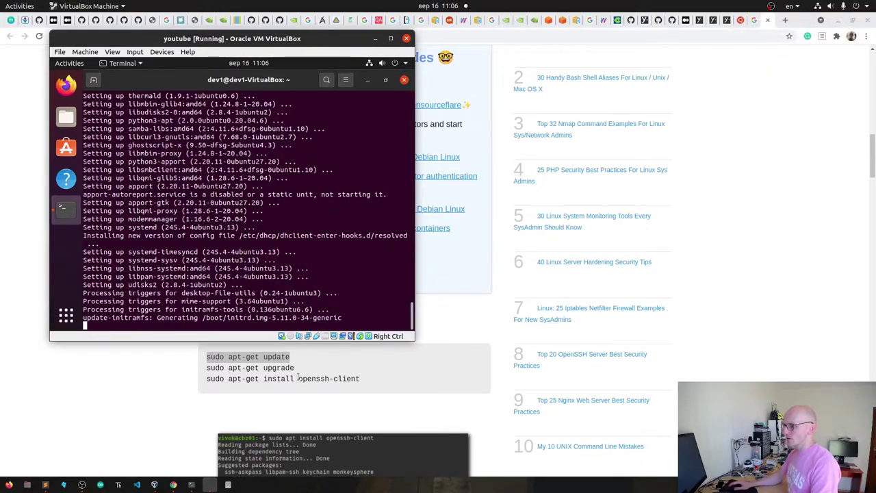
click(298, 336)
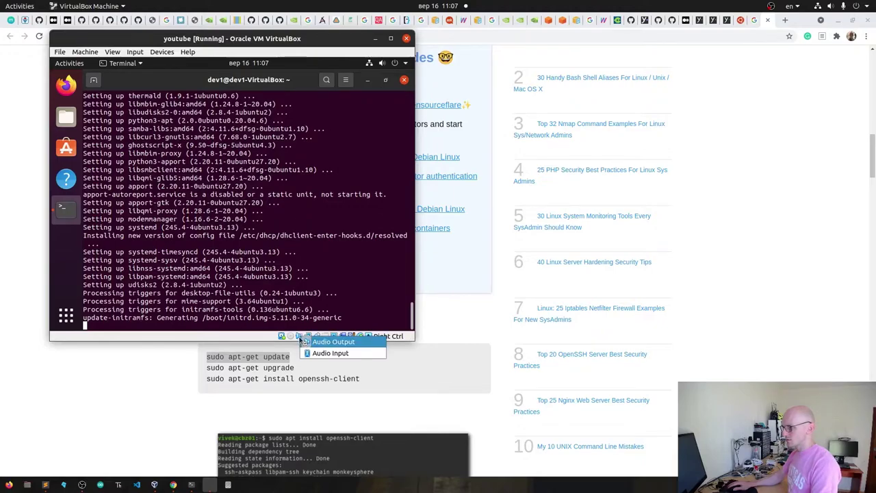
click(306, 342)
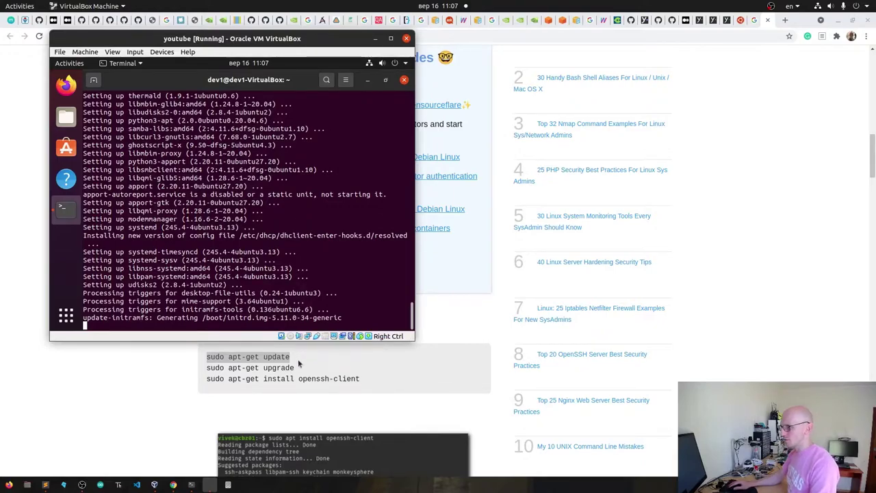
Step: Move the virtual machine's window aside and switch to the command notes in Sublime Text, at the sudo apt-get install line
drag(274, 39, 356, 48)
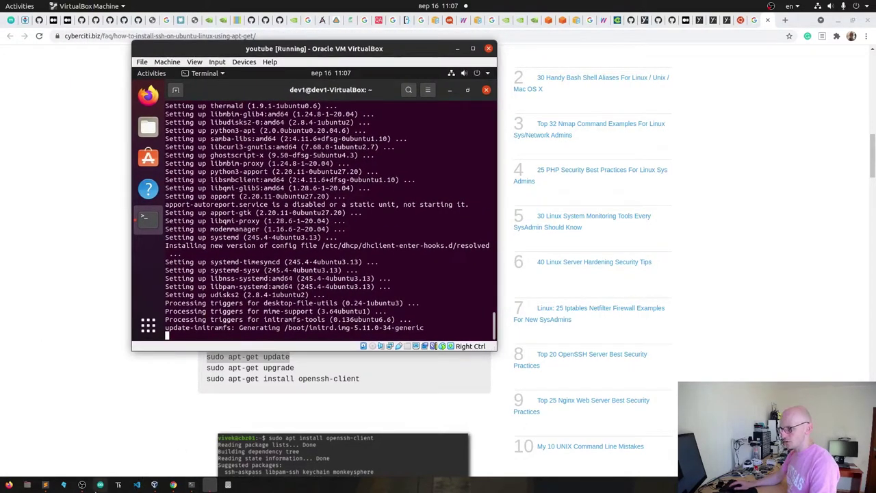
click(45, 485)
click(323, 197)
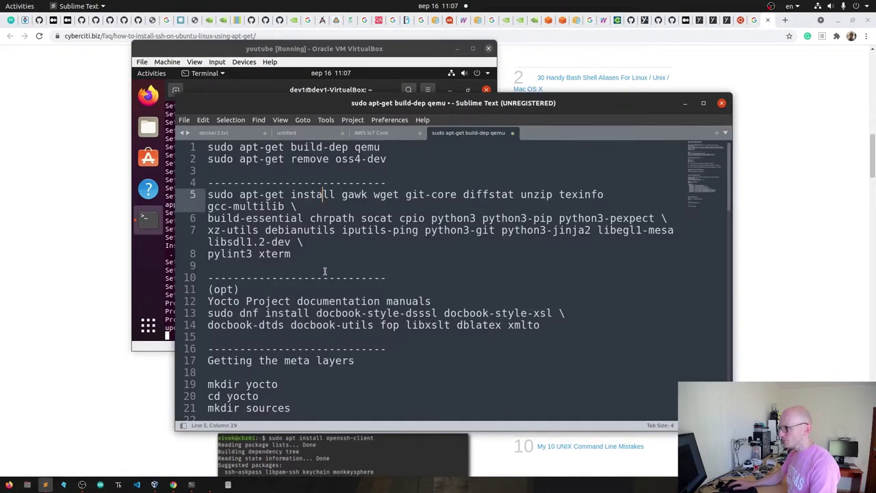